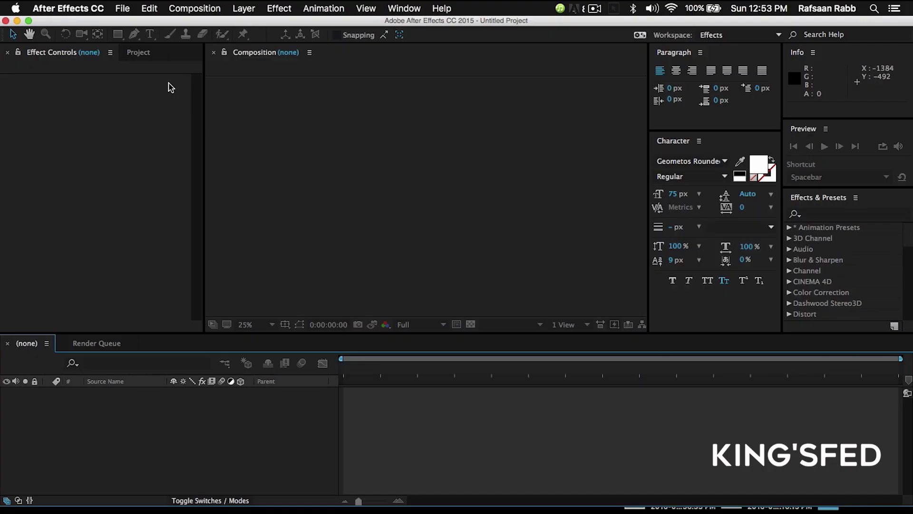
# Step: Create Comp 1 at HDTV 1080 25 fps, Half resolution, 5 seconds, black background
pyautogui.click(169, 8)
pyautogui.click(210, 27)
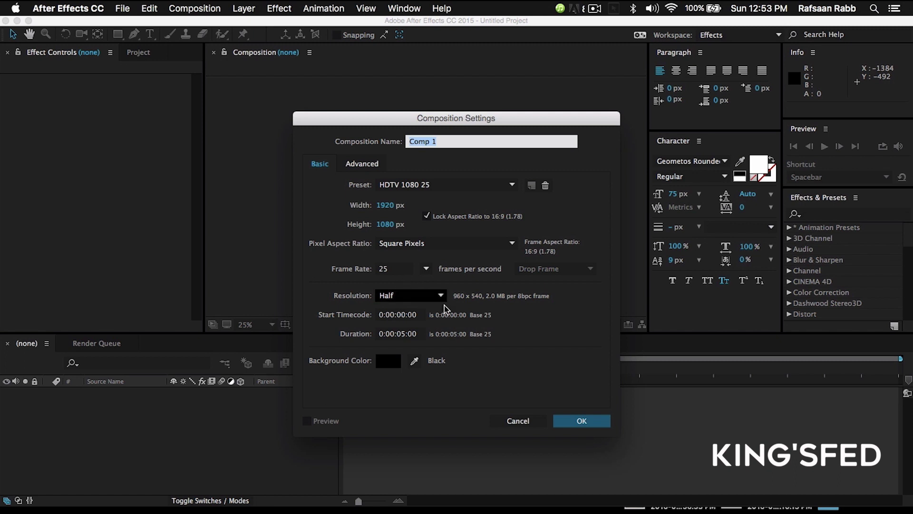
pyautogui.click(369, 342)
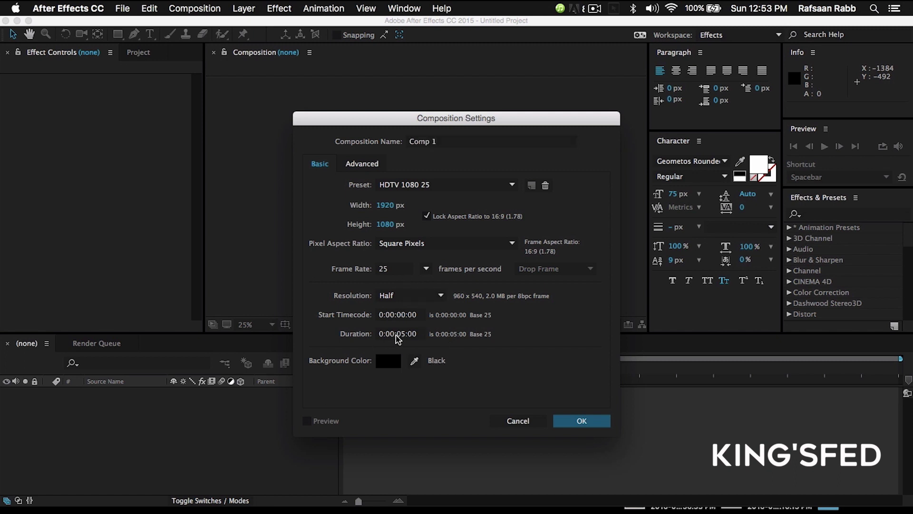
pyautogui.click(579, 424)
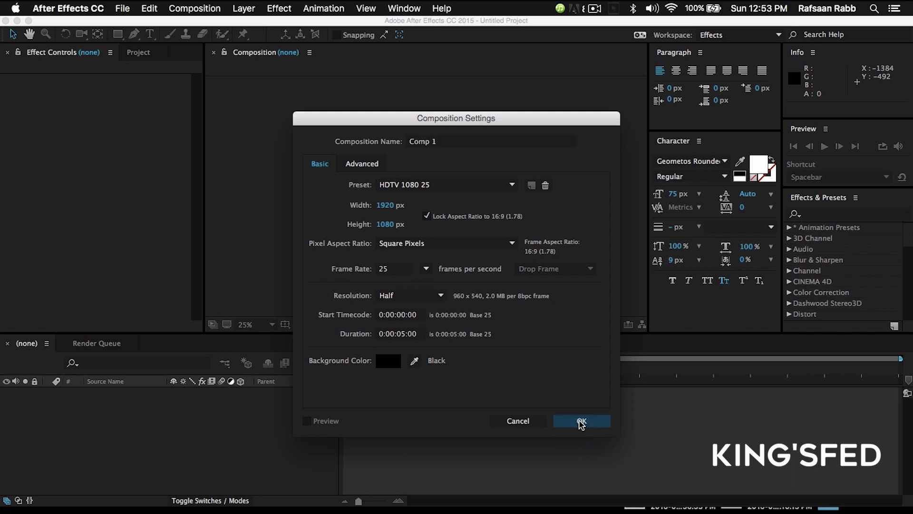
pyautogui.click(582, 422)
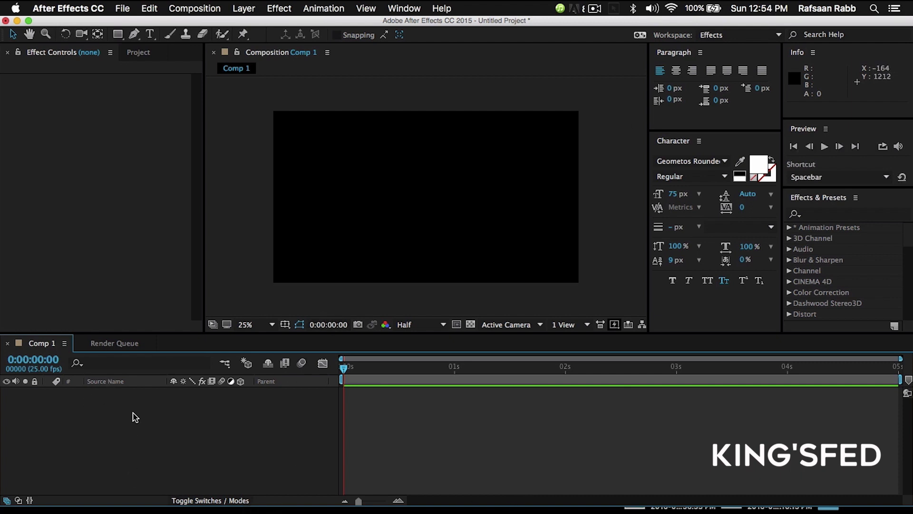
# Step: Add a new text layer reading 'SABER TEXT EFFECT'
pyautogui.rightClick(167, 415)
pyautogui.moveTo(236, 413)
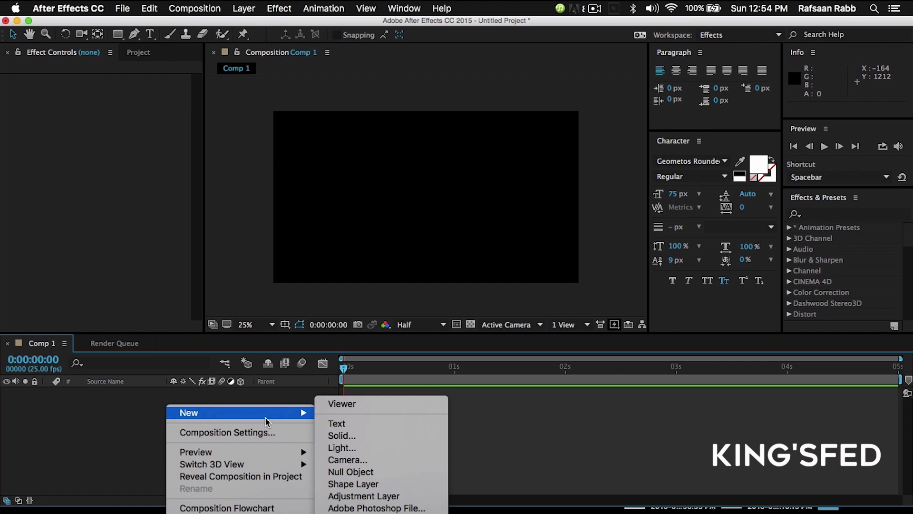
pyautogui.click(348, 426)
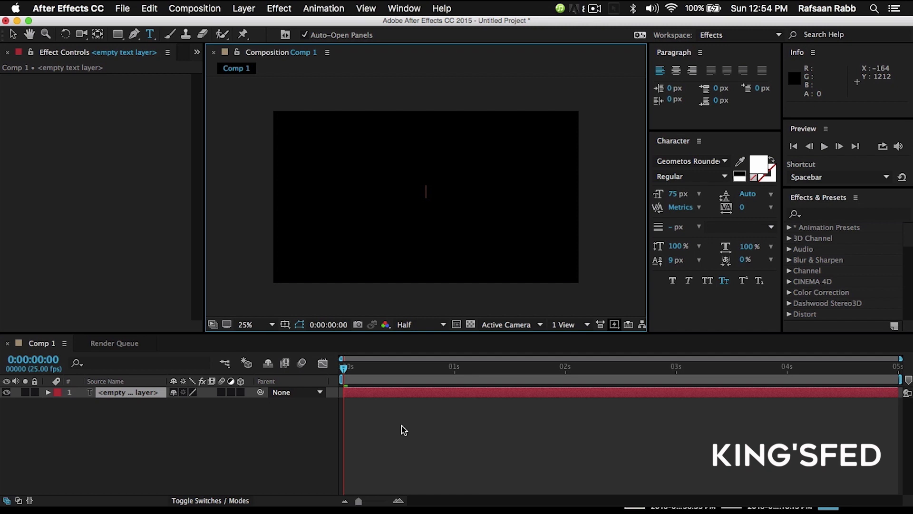
pyautogui.write('S')
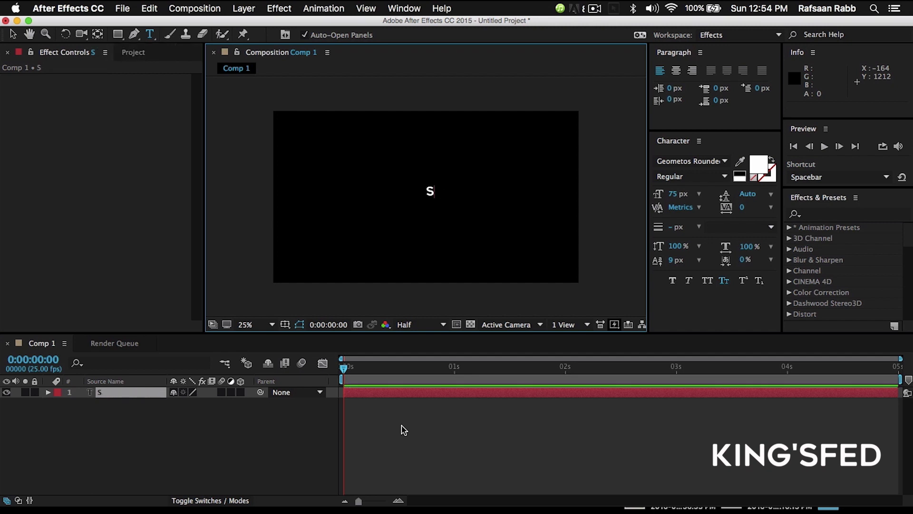
pyautogui.write('AABER TEX')
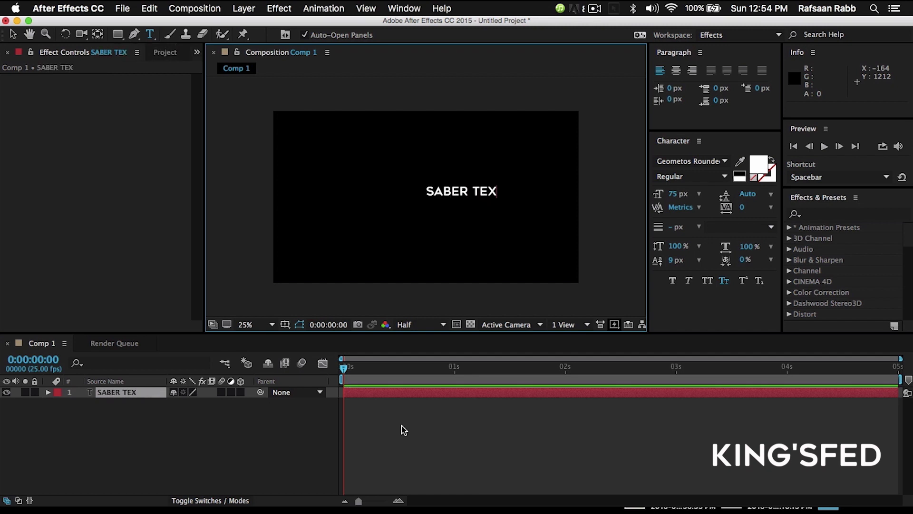
pyautogui.write('T EFFECT')
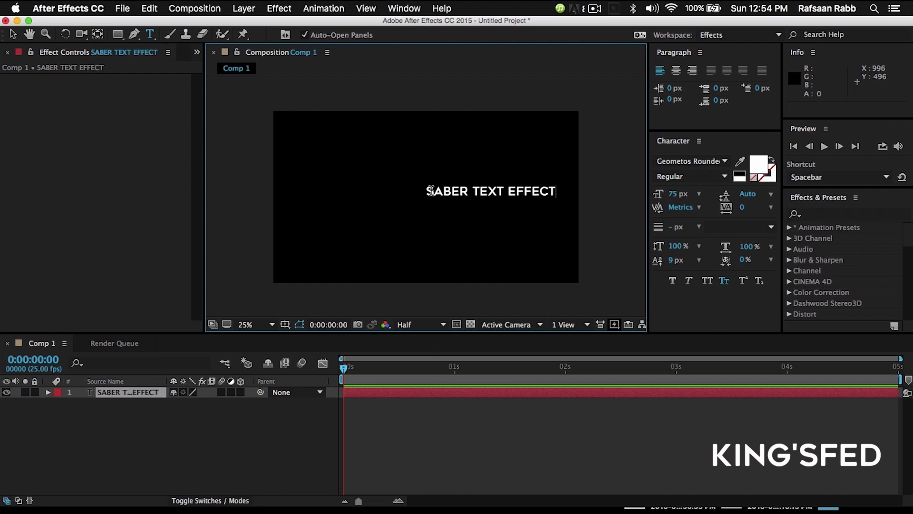
pyautogui.click(131, 397)
# Step: Nudge the text layer left until it sits centred in the frame
pyautogui.press('Left')
pyautogui.press('Left')
pyautogui.press('Left')
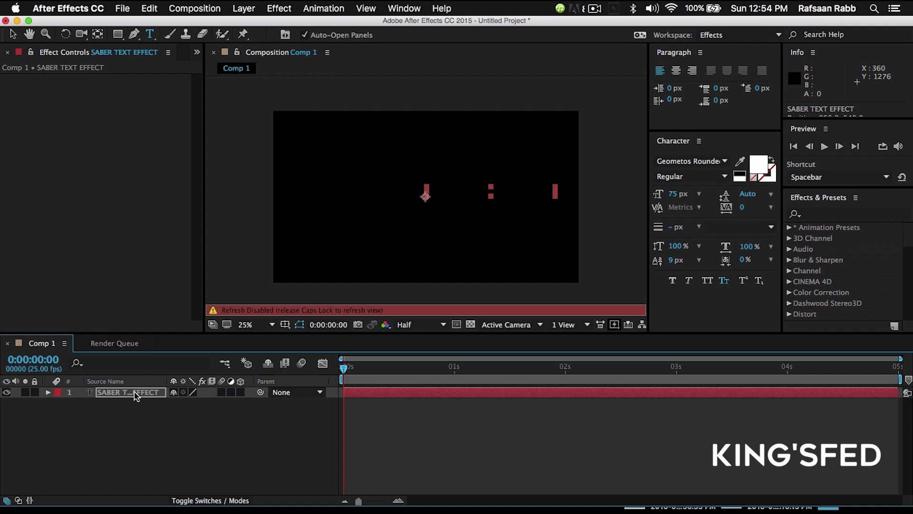
pyautogui.press('Left')
pyautogui.press('Left')
pyautogui.press('Left')
pyautogui.press('Left')
pyautogui.press('Left')
pyautogui.press('Left')
pyautogui.hotkey('shift', 'Left')
pyautogui.hotkey('shift', 'Left')
pyautogui.hotkey('shift', 'Left')
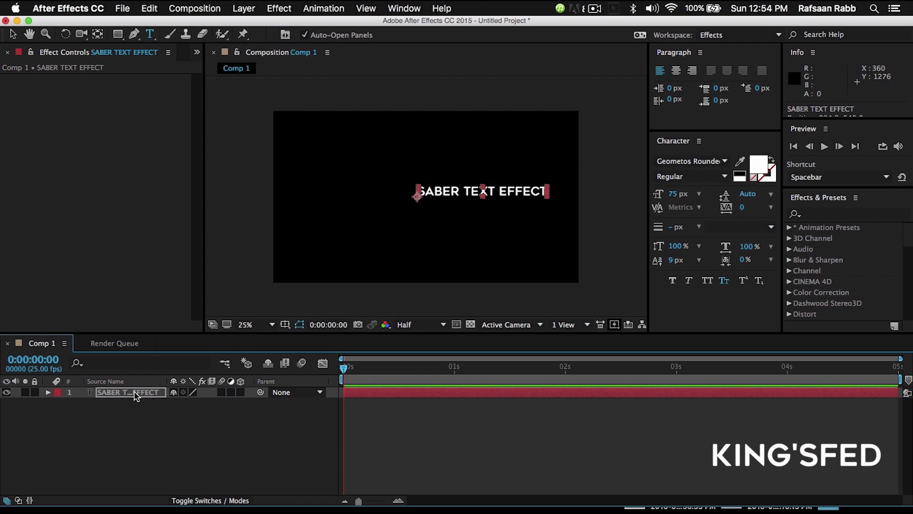
pyautogui.hotkey('shift', 'Left')
pyautogui.hotkey('shift', 'Left')
pyautogui.hotkey('shift', 'Left')
pyautogui.hotkey('shift', 'Left')
pyautogui.hotkey('shift', 'Left')
pyautogui.hotkey('shift', 'Left')
pyautogui.hotkey('shift', 'Left')
pyautogui.hotkey('shift', 'Left')
pyautogui.hotkey('shift', 'Left')
pyautogui.click(161, 451)
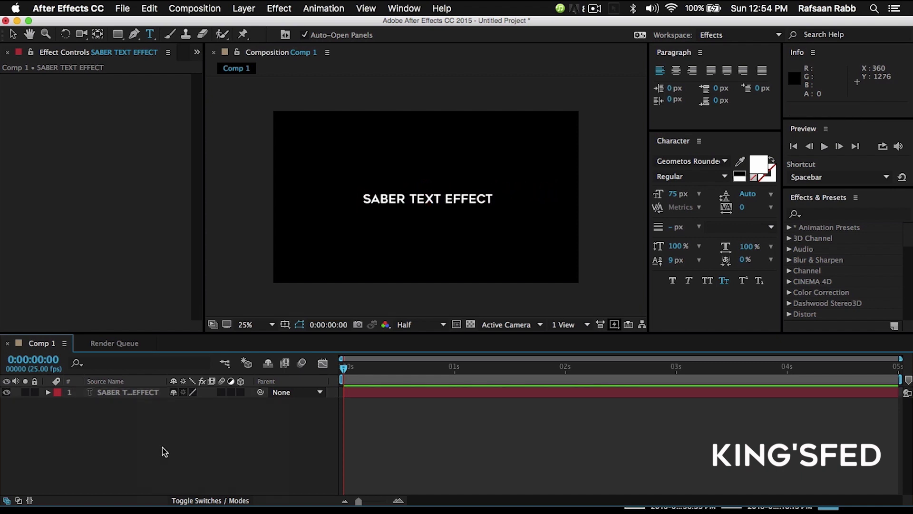
# Step: Add a dark gray full-frame solid above the text, named 'Saber Effect'
pyautogui.rightClick(160, 440)
pyautogui.moveTo(184, 413)
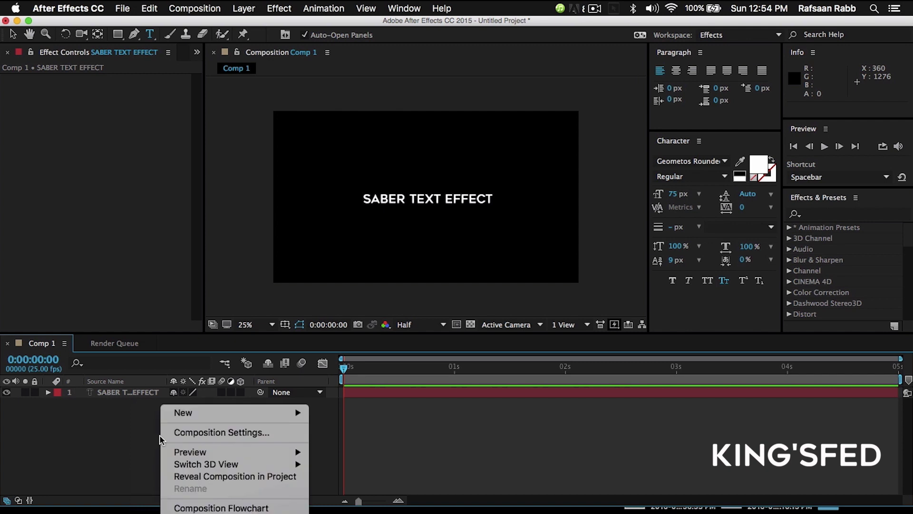
pyautogui.click(389, 440)
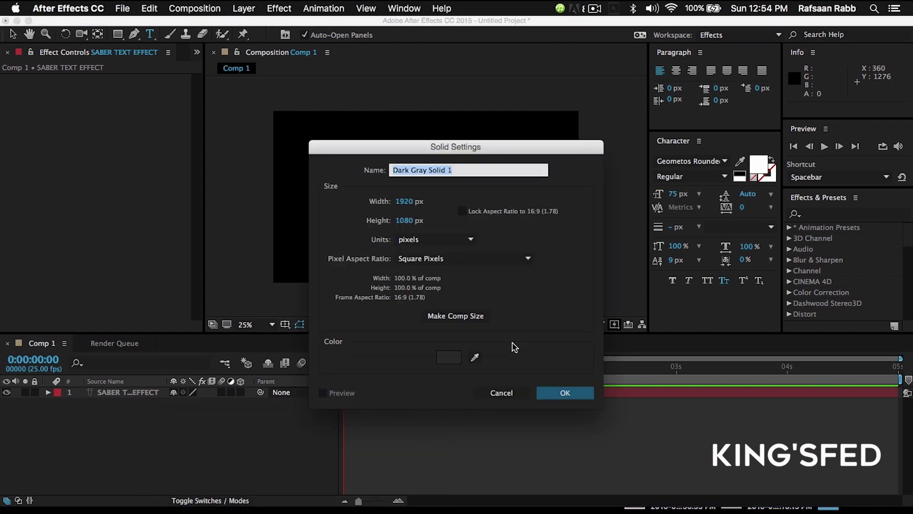
pyautogui.click(565, 393)
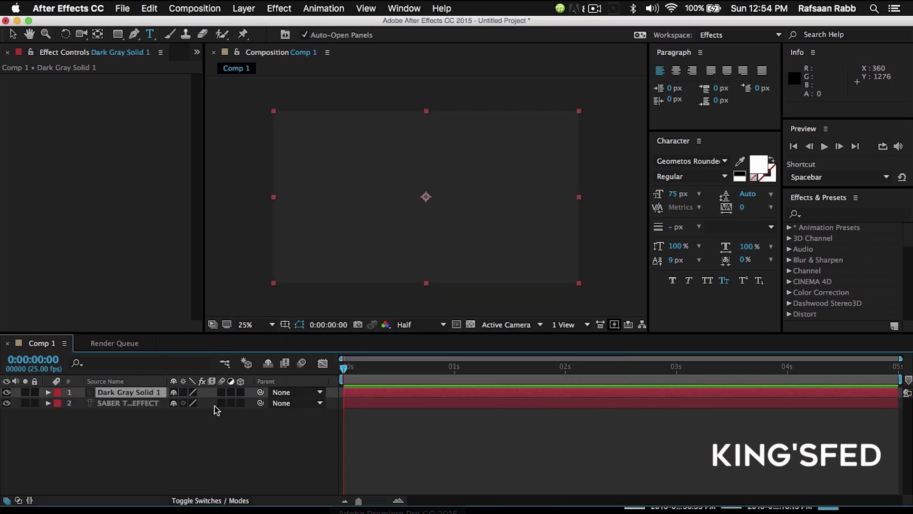
pyautogui.press('Return')
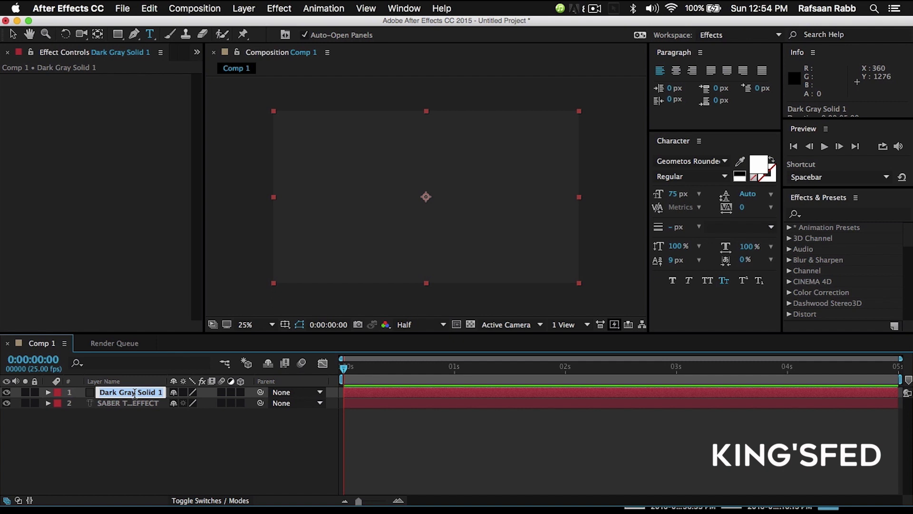
pyautogui.write('Saber Effec')
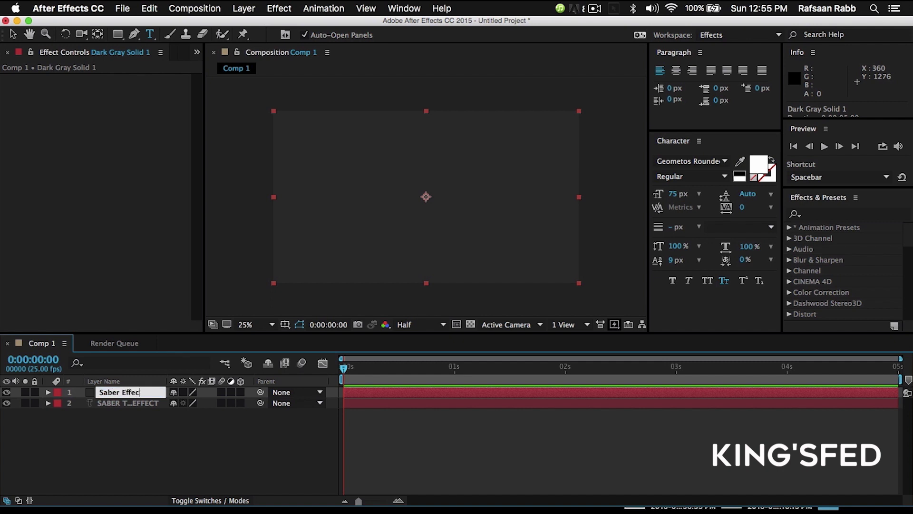
pyautogui.write('t')
pyautogui.press('Return')
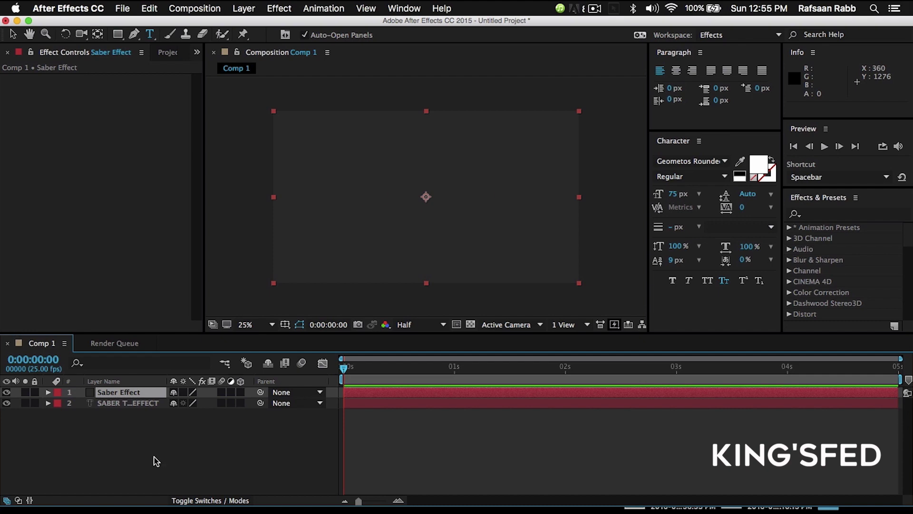
# Step: Apply Effect > Saber to the Saber Effect layer, producing a glowing blue blade
pyautogui.rightClick(132, 397)
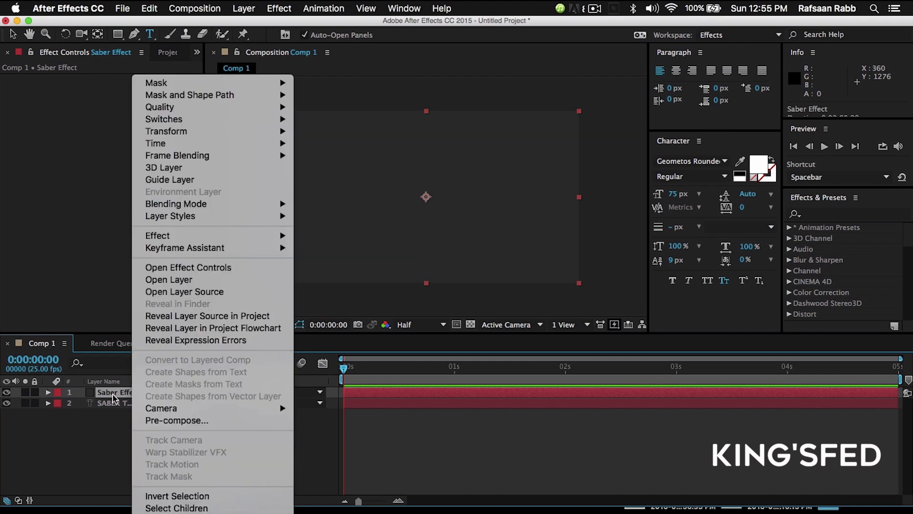
pyautogui.moveTo(158, 236)
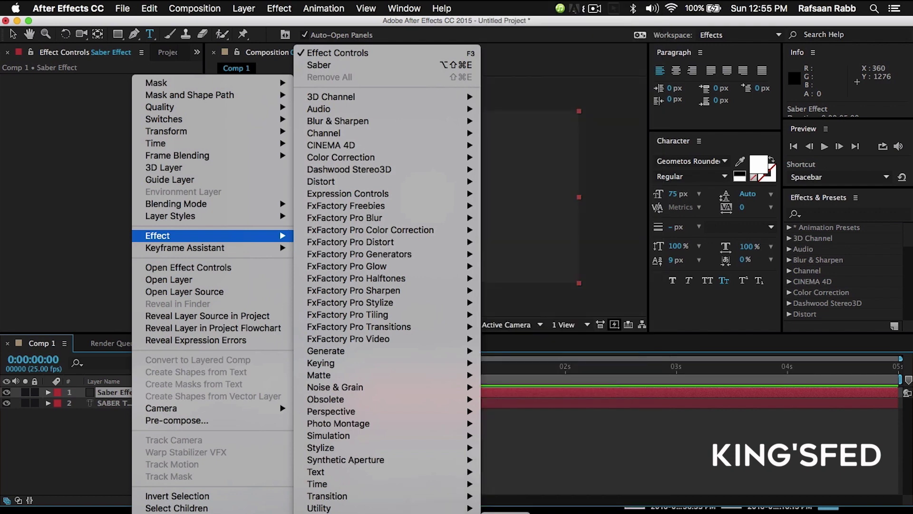
pyautogui.click(319, 65)
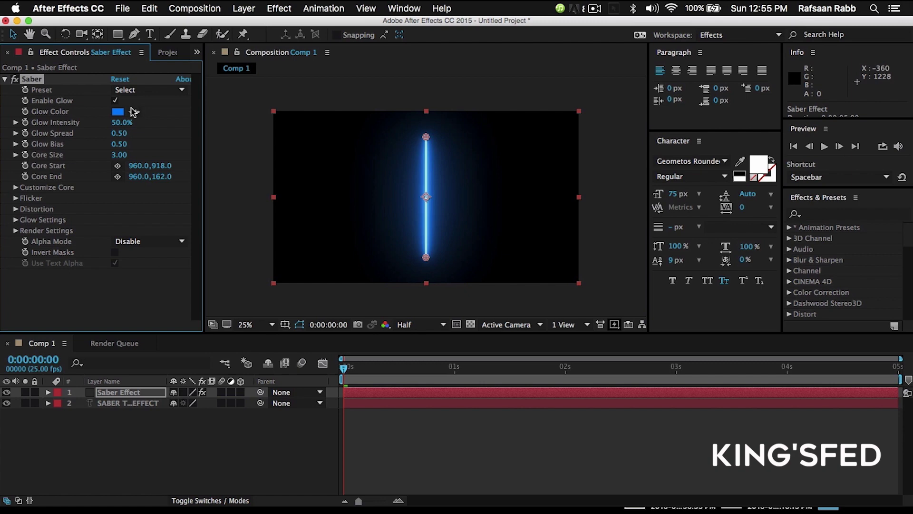
# Step: Under Customize Core, set the Saber Core Type to Text Layer
pyautogui.click(15, 188)
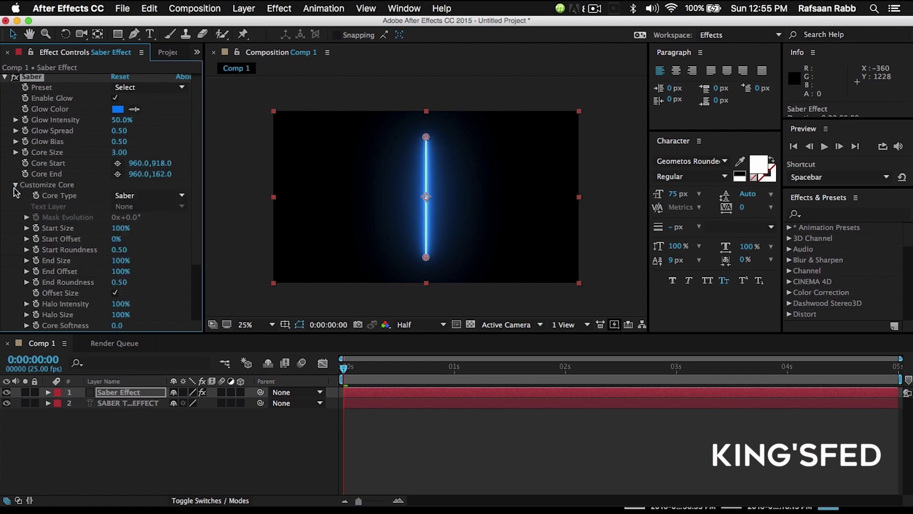
pyautogui.click(130, 199)
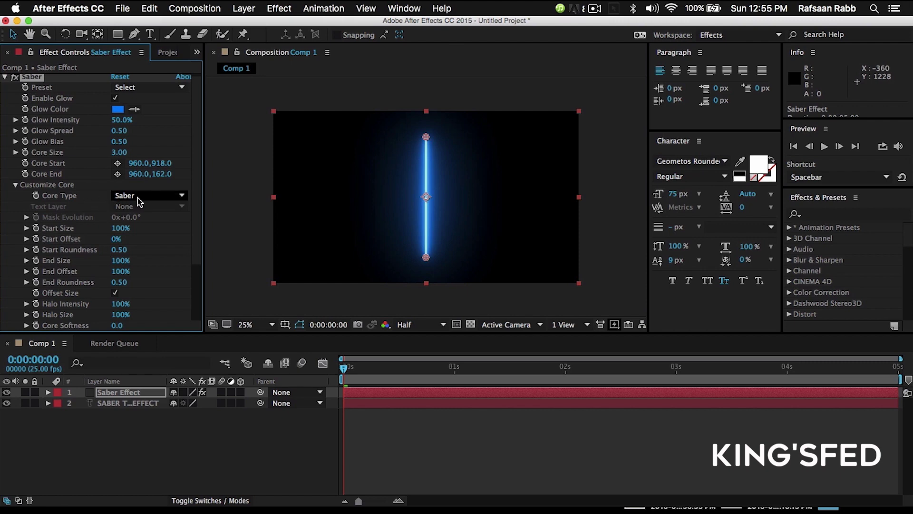
pyautogui.click(139, 199)
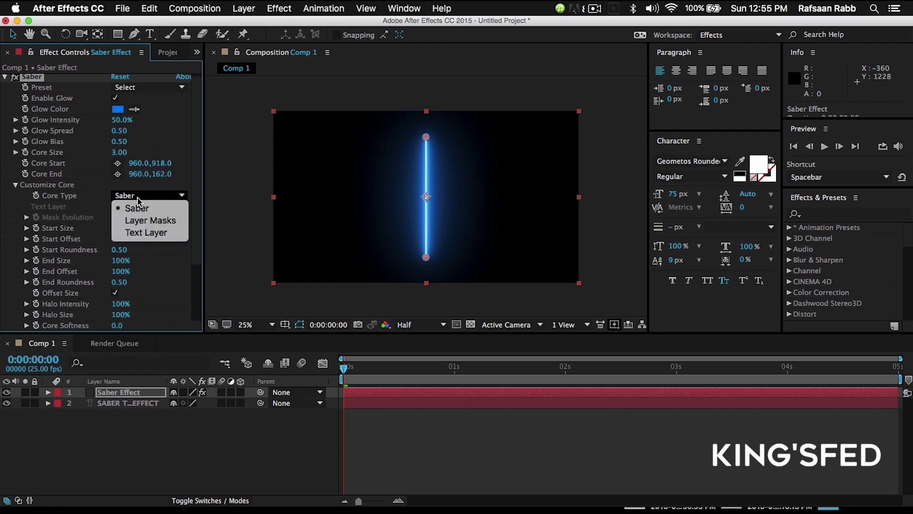
pyautogui.click(157, 233)
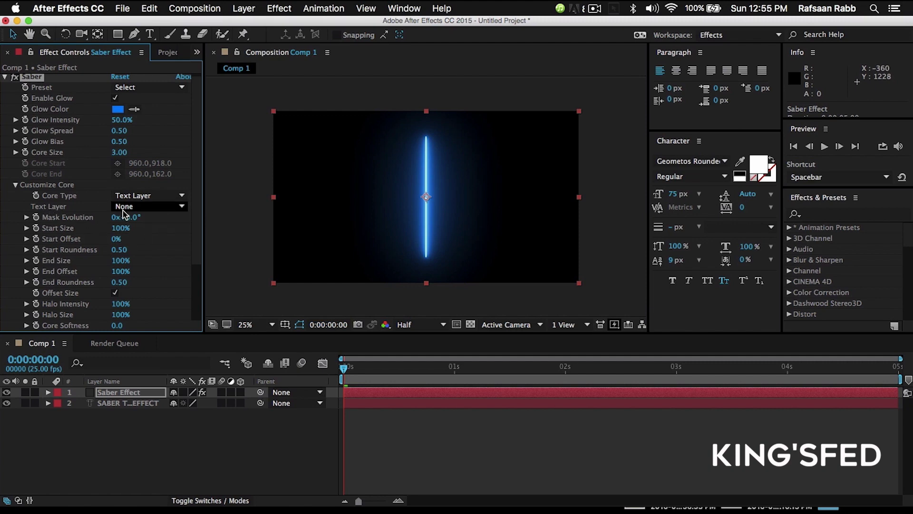
# Step: Set Saber's Text Layer to '2. SABER TEXT EFFECT' and Glow Intensity to 5%
pyautogui.click(124, 213)
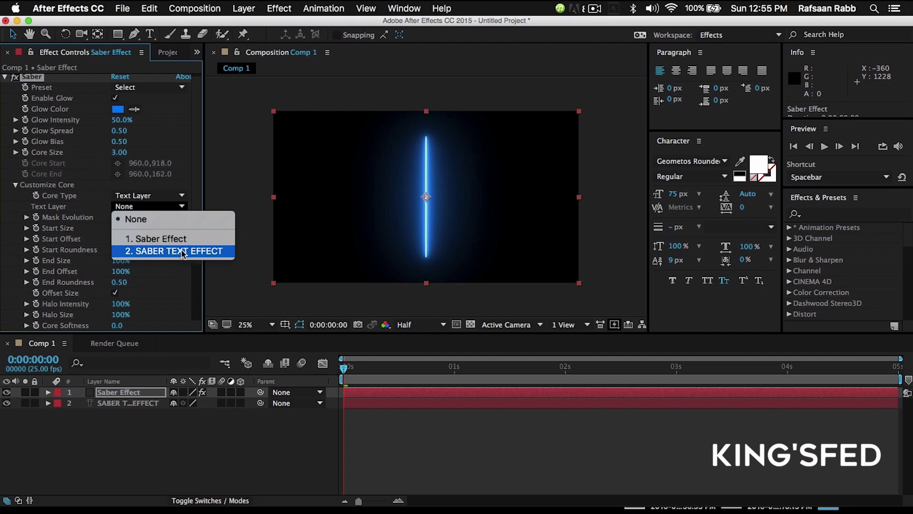
pyautogui.click(202, 253)
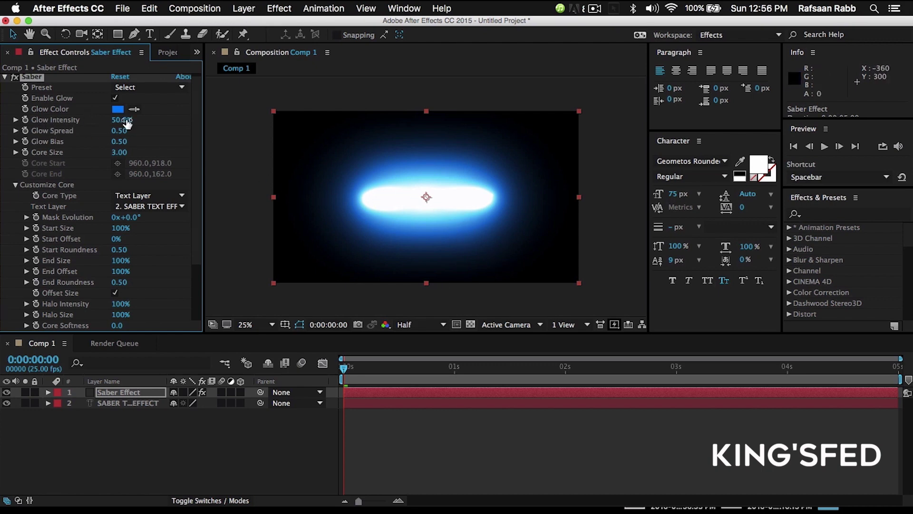
pyautogui.moveTo(128, 120); pyautogui.dragTo(114, 123)
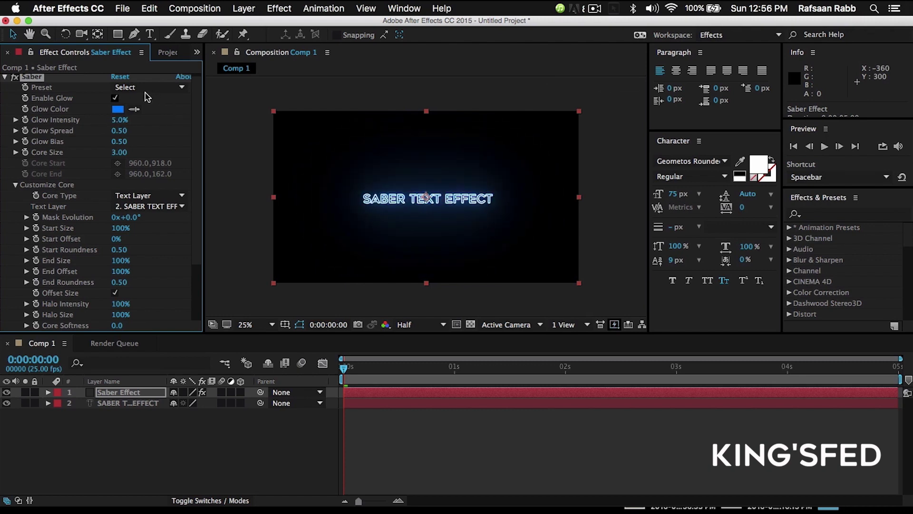
pyautogui.scroll(-5, 178, 249)
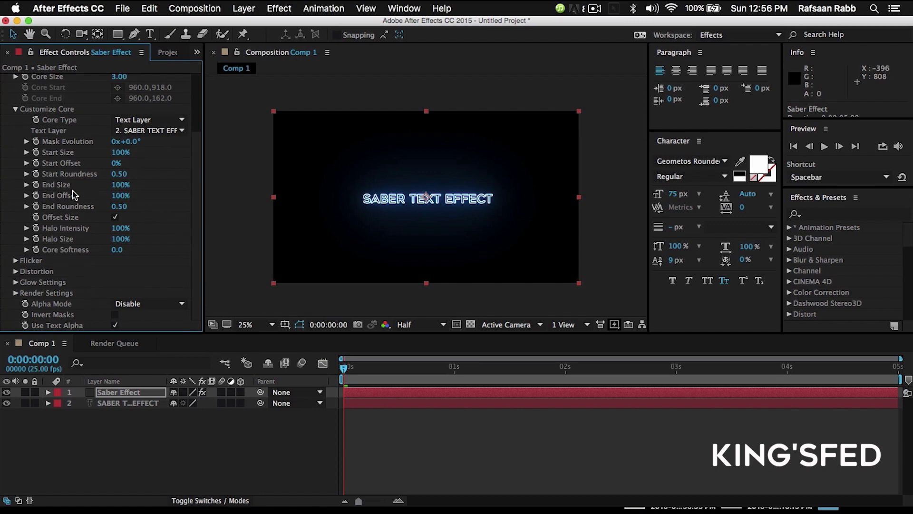
# Step: Undo the last change, then set Start Offset to 50% and End Offset to 70%
pyautogui.press('cmd+z')
pyautogui.moveTo(116, 165); pyautogui.dragTo(152, 169)
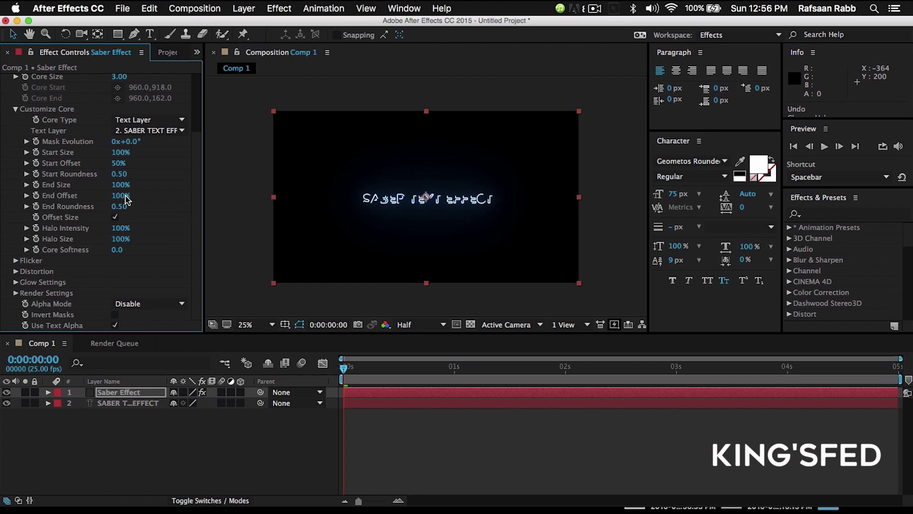
pyautogui.moveTo(121, 194); pyautogui.dragTo(105, 199)
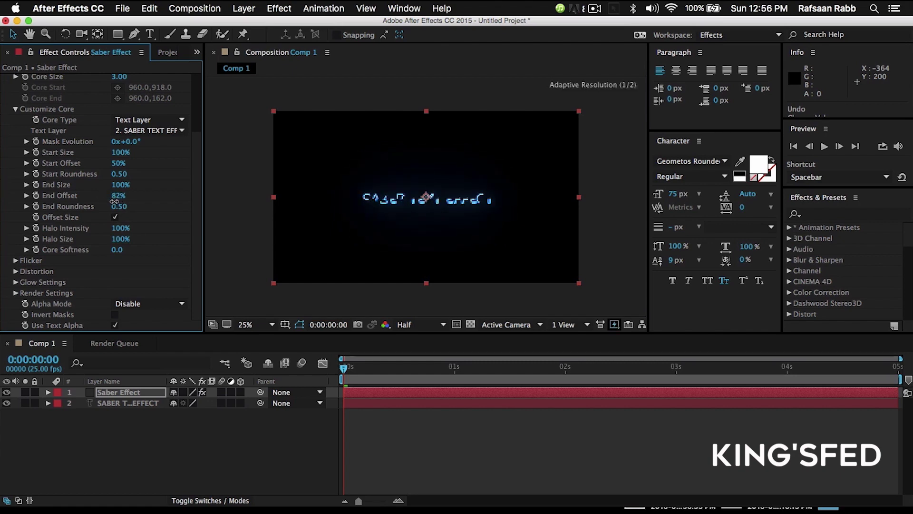
pyautogui.moveTo(106, 199); pyautogui.dragTo(112, 202)
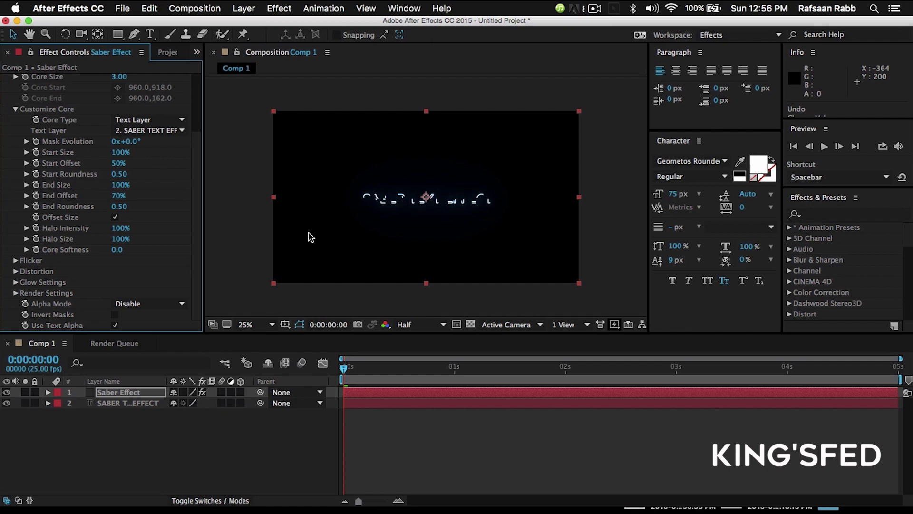
# Step: Set viewer magnification to 50% and return the playhead to 0:00:00:00
pyautogui.click(261, 326)
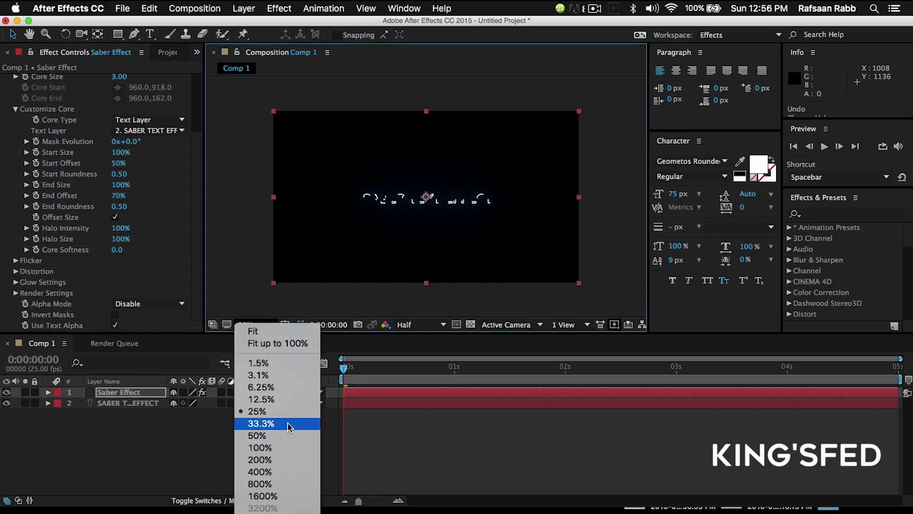
pyautogui.click(286, 434)
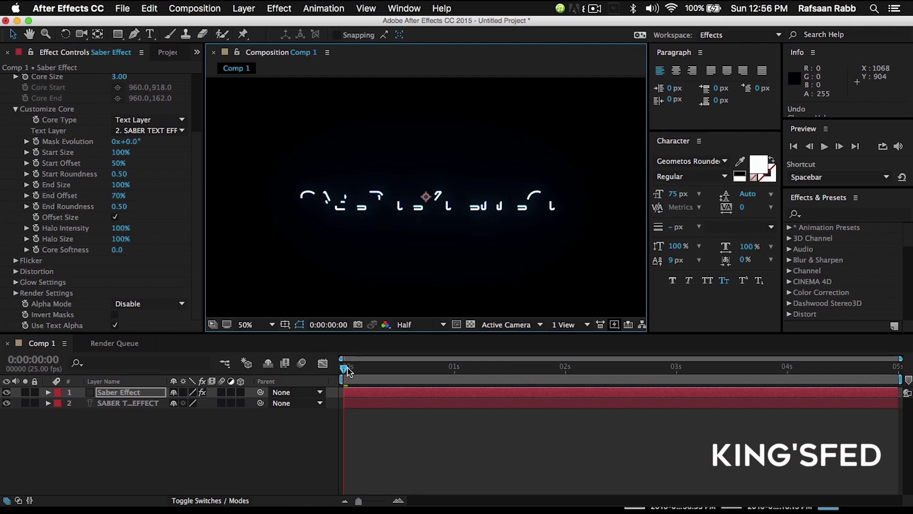
pyautogui.moveTo(345, 369); pyautogui.dragTo(342, 365)
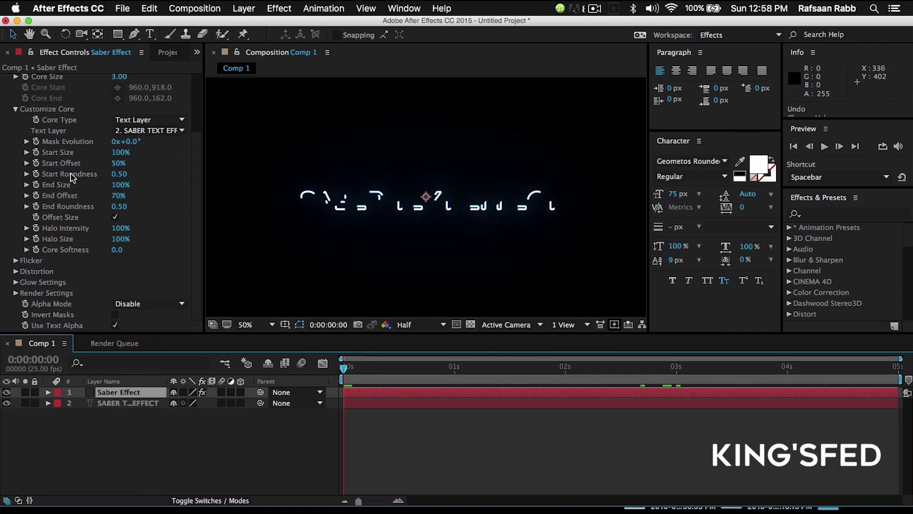
# Step: Keyframe Mask Evolution from 0x at 0 s to one full revolution at 3 s
pyautogui.click(36, 142)
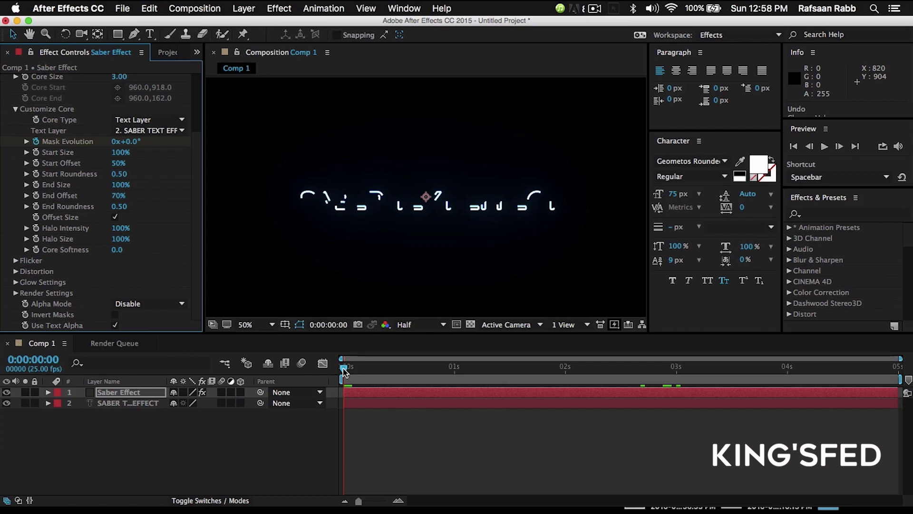
pyautogui.moveTo(343, 373); pyautogui.dragTo(678, 395)
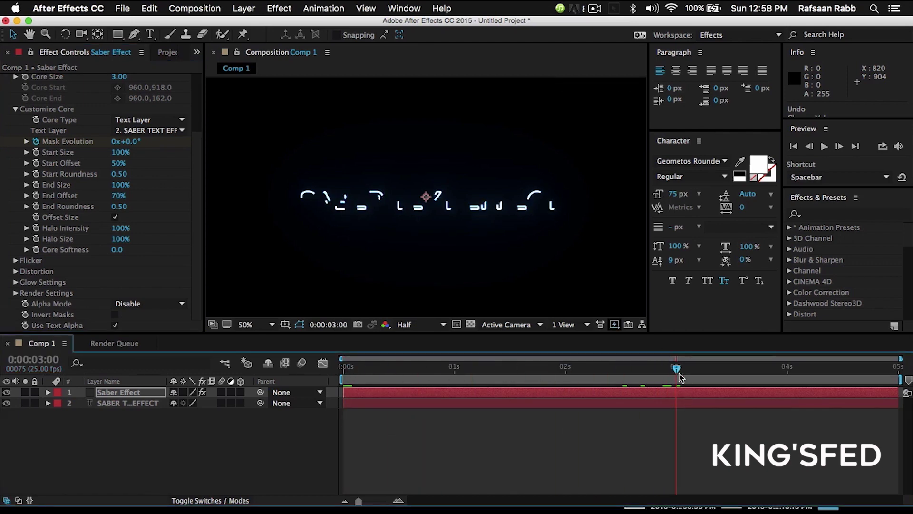
pyautogui.click(118, 141)
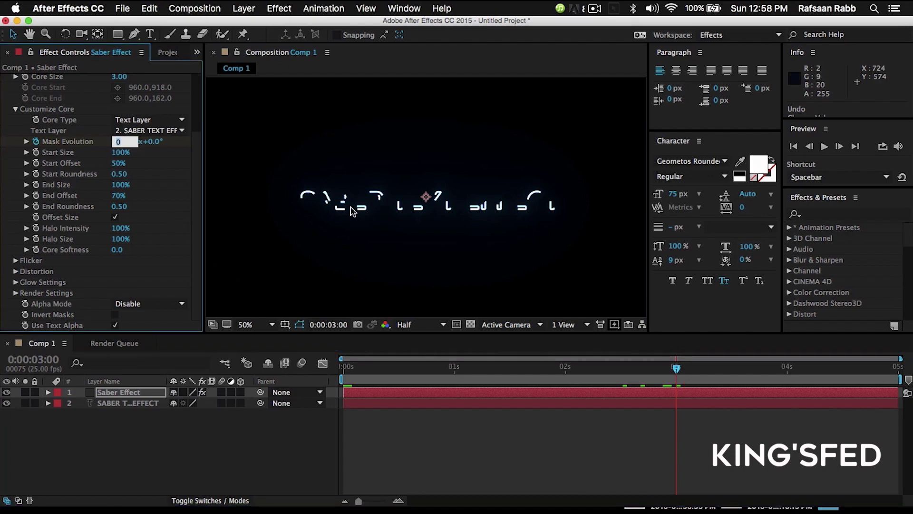
pyautogui.write('1')
pyautogui.press('Return')
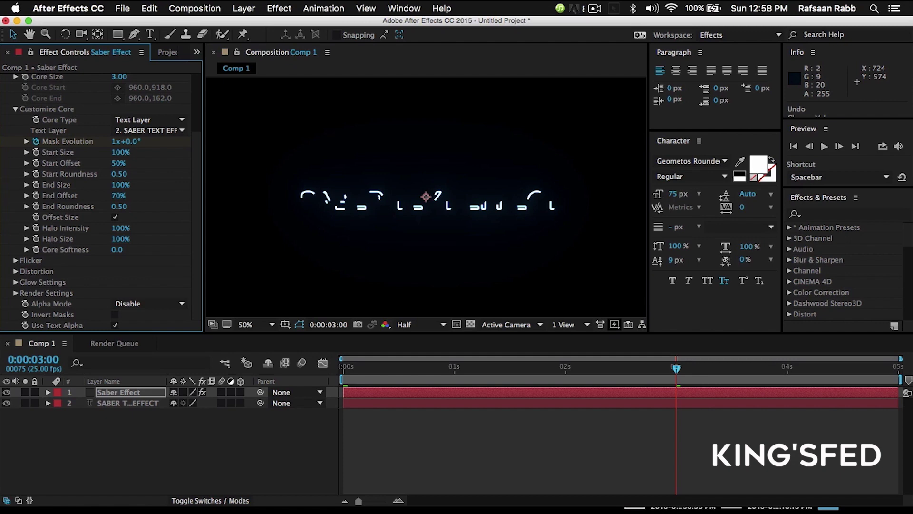
# Step: Scrub back and preview the mask evolution animation
pyautogui.moveTo(677, 368); pyautogui.dragTo(603, 368)
pyautogui.press('space')
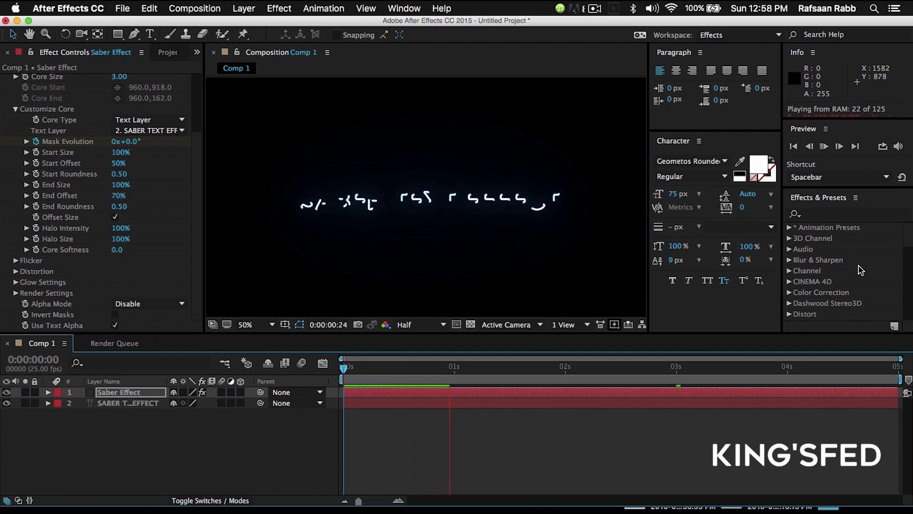
pyautogui.press('space')
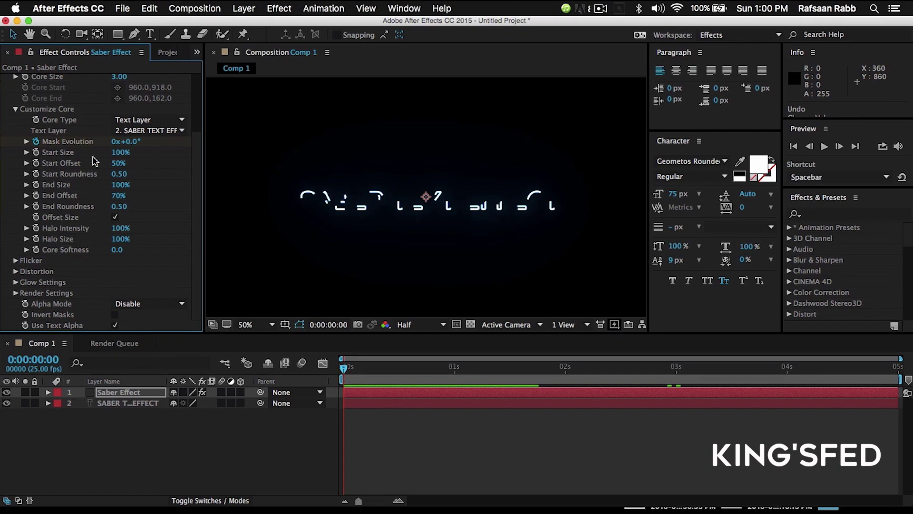
# Step: Keyframe Start and End Offset at 0 s, then set them to 0% and 100% at 3 s
pyautogui.click(36, 163)
pyautogui.moveTo(343, 371); pyautogui.dragTo(677, 385)
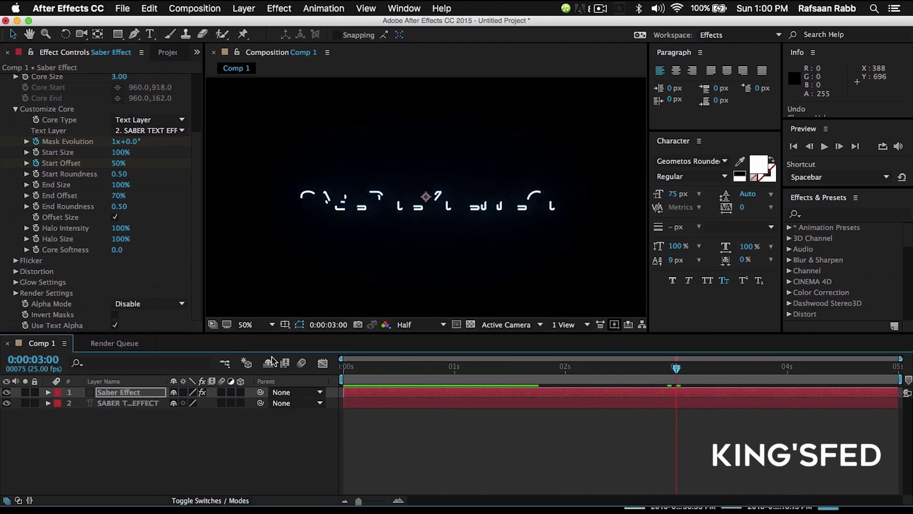
pyautogui.click(36, 196)
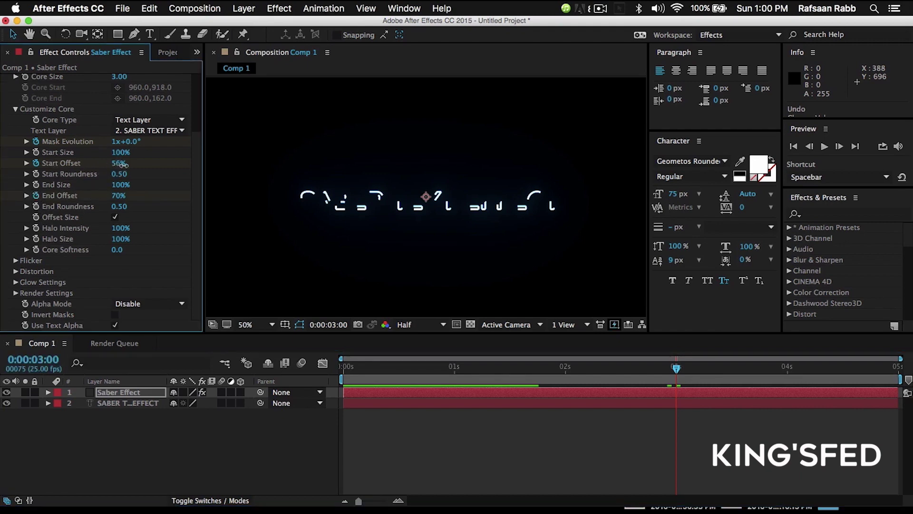
pyautogui.moveTo(123, 165); pyautogui.dragTo(50, 164)
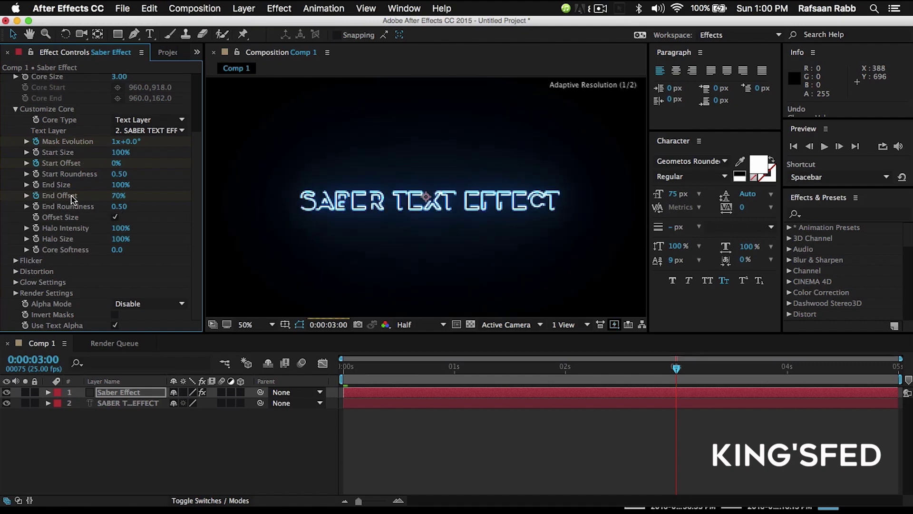
pyautogui.moveTo(118, 195); pyautogui.dragTo(154, 195)
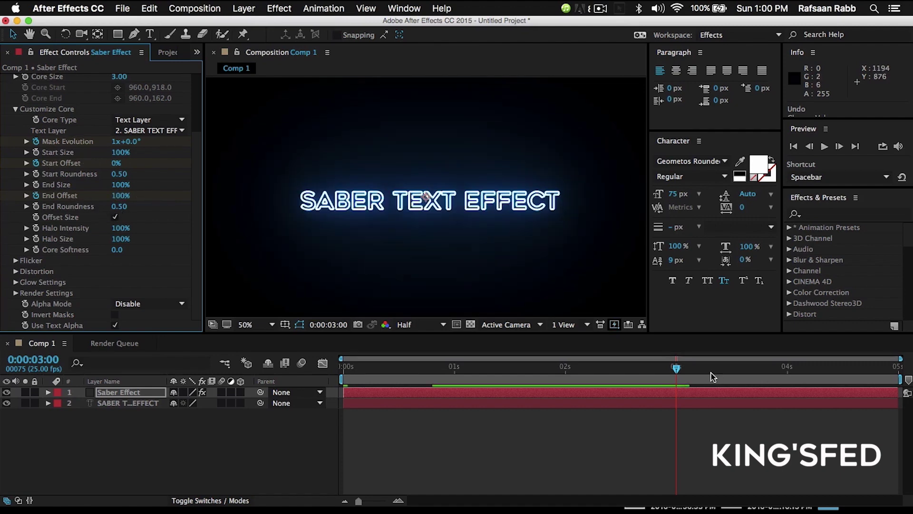
pyautogui.moveTo(677, 366); pyautogui.dragTo(129, 382)
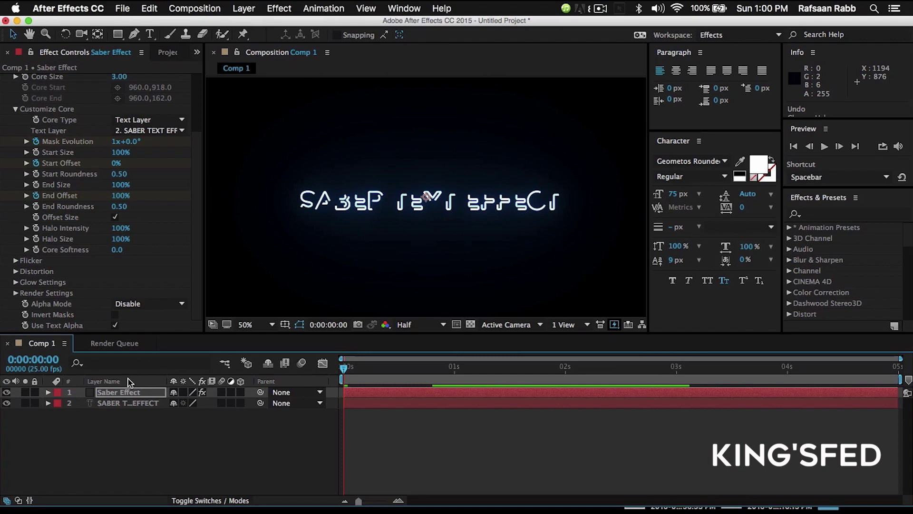
pyautogui.press('space')
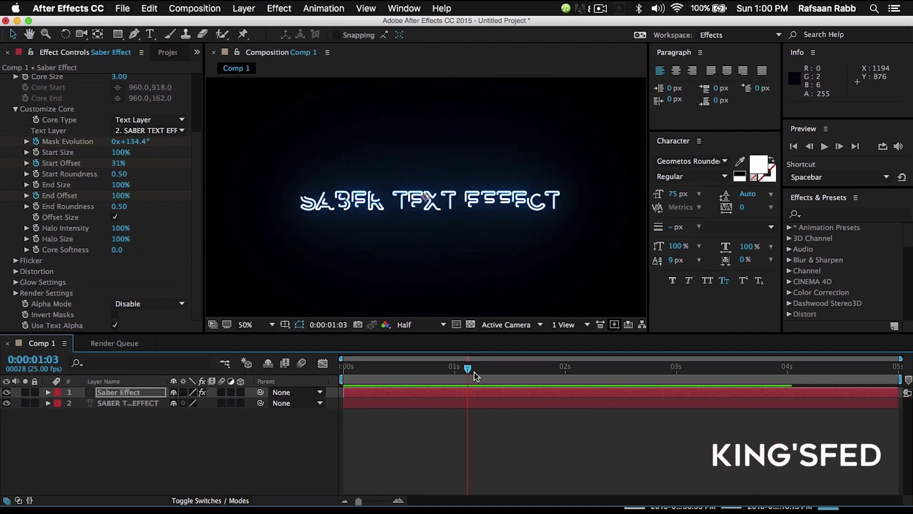
pyautogui.moveTo(475, 376); pyautogui.dragTo(691, 393)
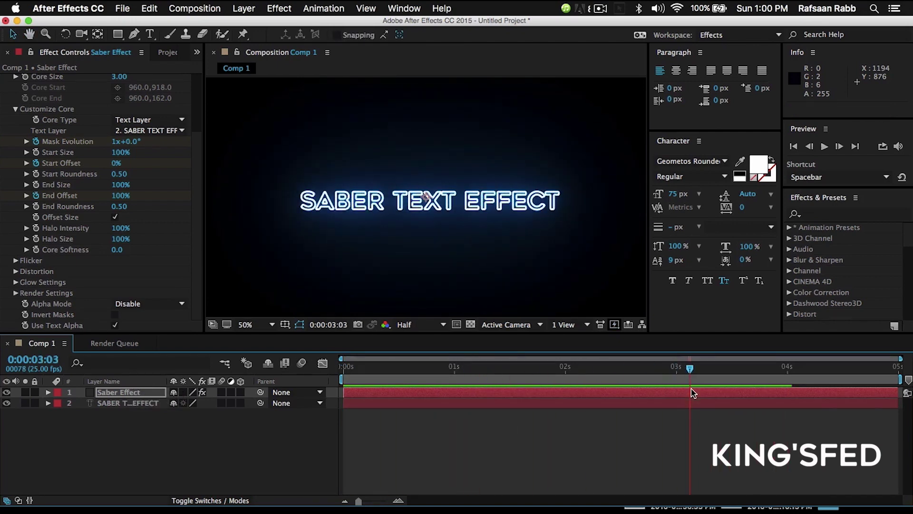